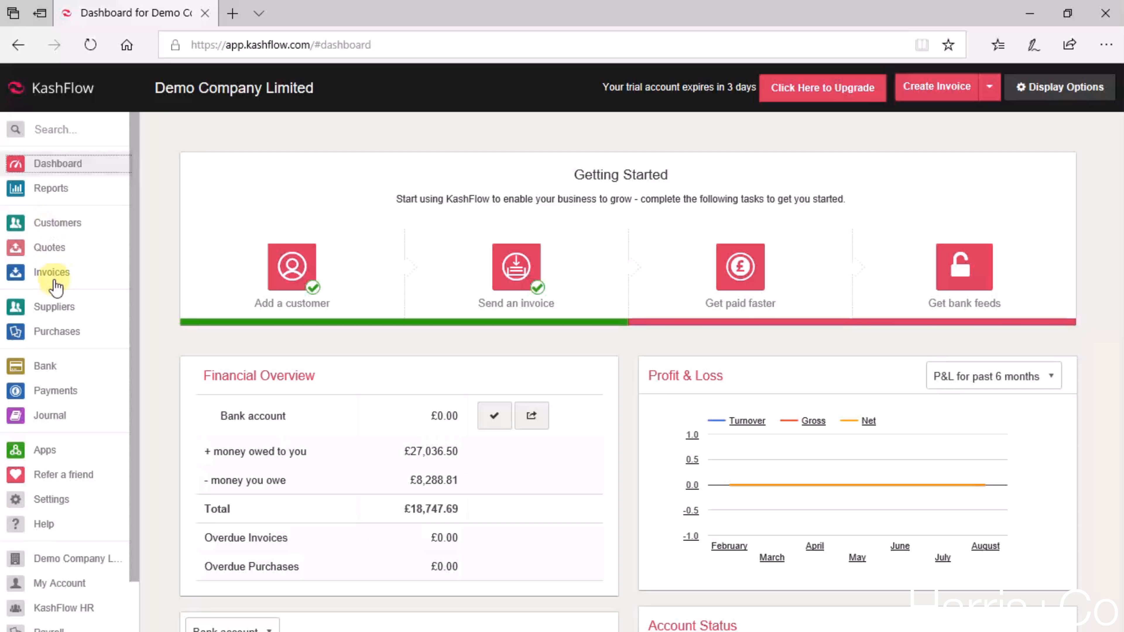
Step: Start a new quote for A Customer Limited, entering the contact's name followed by "Verbal Phone Call" as the quote reference
{"action": "left_click", "coordinate": [47, 251]}
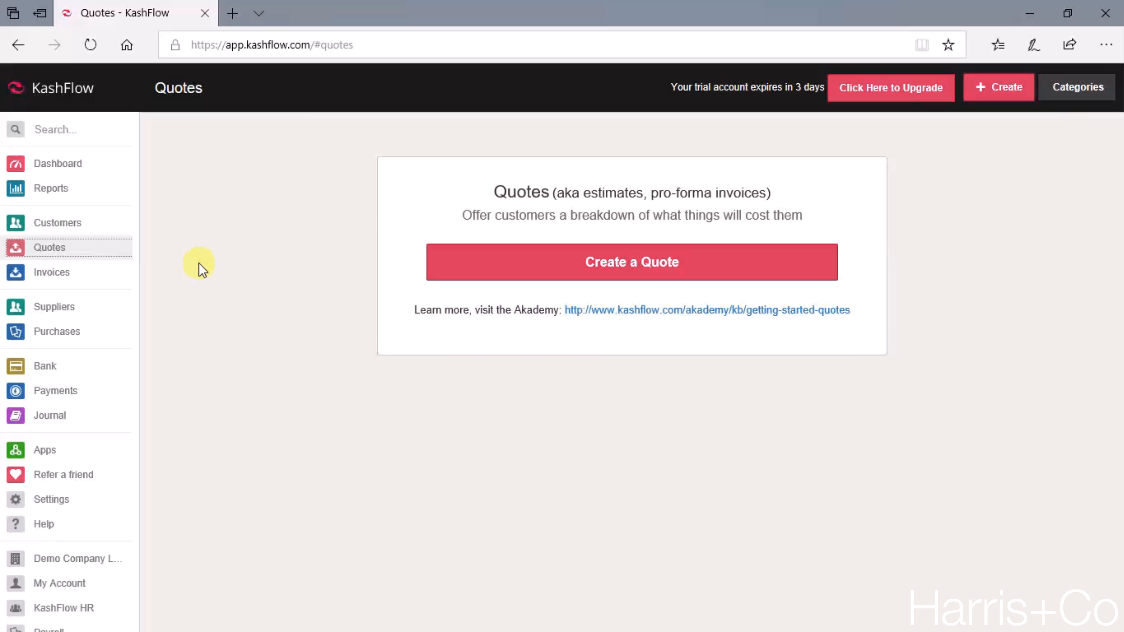
{"action": "left_click", "coordinate": [630, 275]}
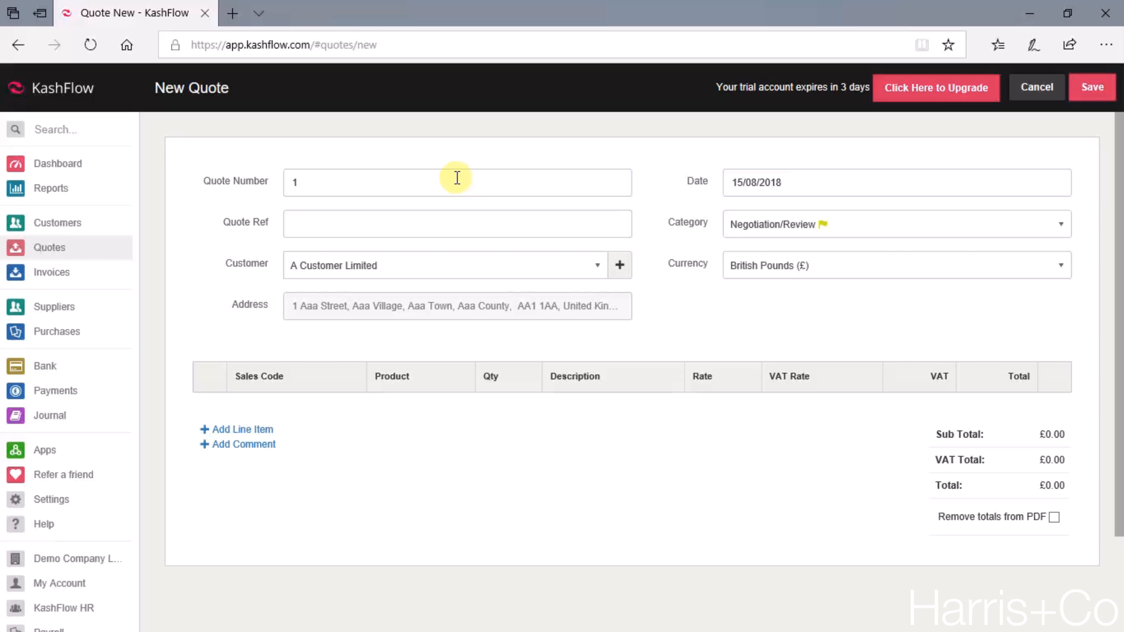
{"action": "left_click", "coordinate": [457, 224]}
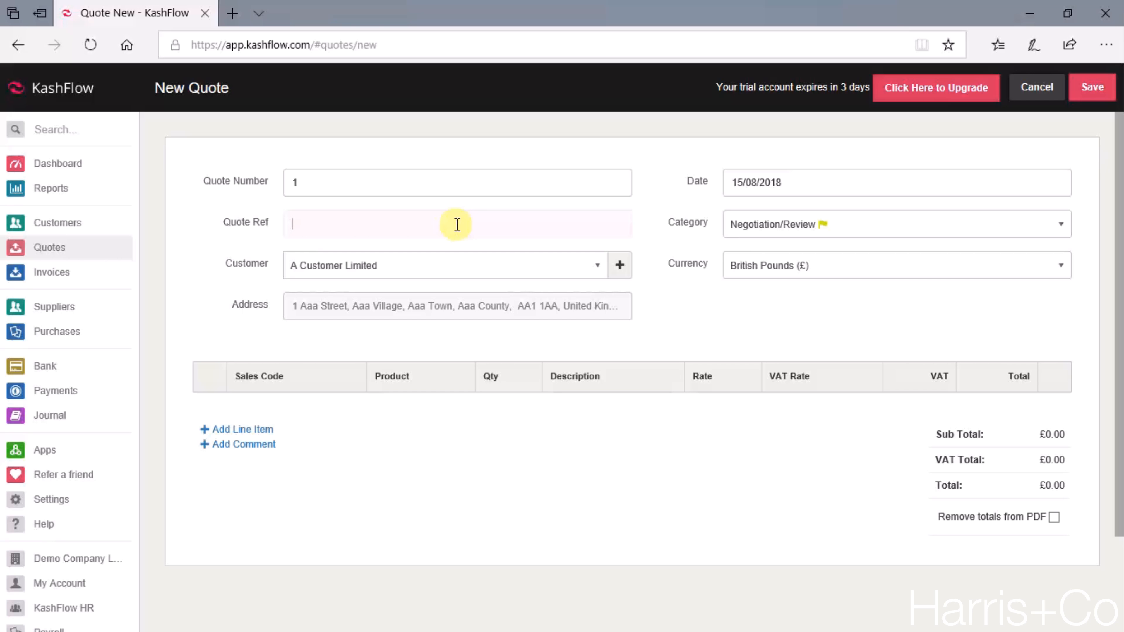
{"action": "type", "text": "John Smith Verbal Phone Call"}
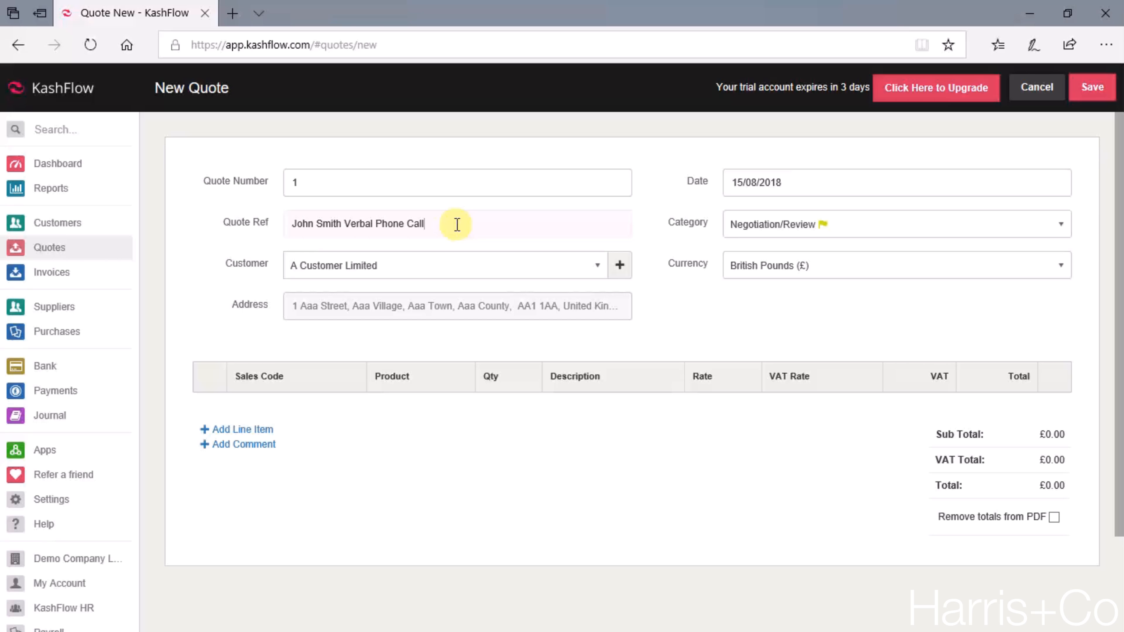
{"action": "left_click", "coordinate": [465, 268]}
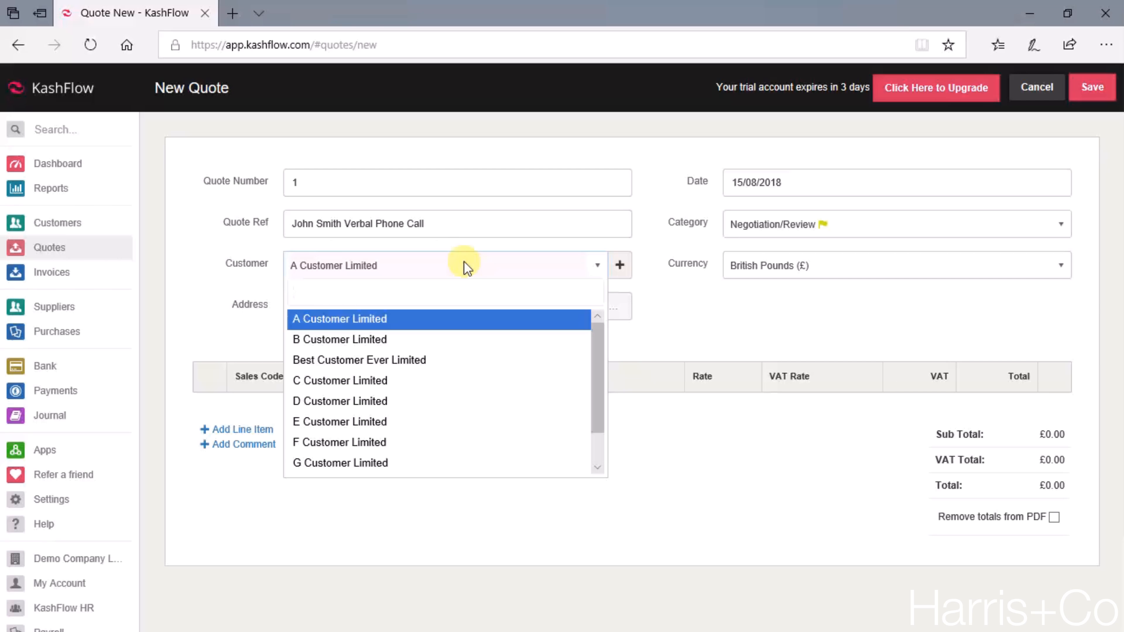
{"action": "left_click", "coordinate": [371, 318]}
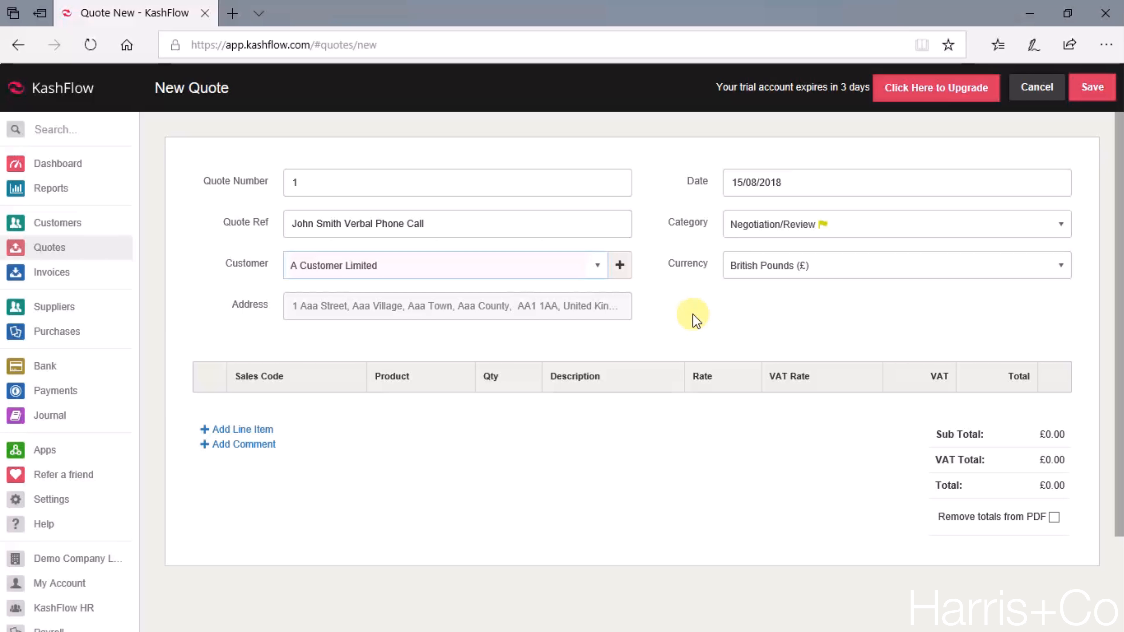
Step: Set the quote date to 01/01/2019 and choose Negotiation/Review as its category
{"action": "left_click", "coordinate": [808, 179]}
{"action": "key", "text": "Delete"}
{"action": "key", "text": "Delete"}
{"action": "key", "text": "Delete"}
{"action": "key", "text": "Delete"}
{"action": "key", "text": "Delete"}
{"action": "type", "text": "01/01/2019"}
{"action": "key", "text": "Tab"}
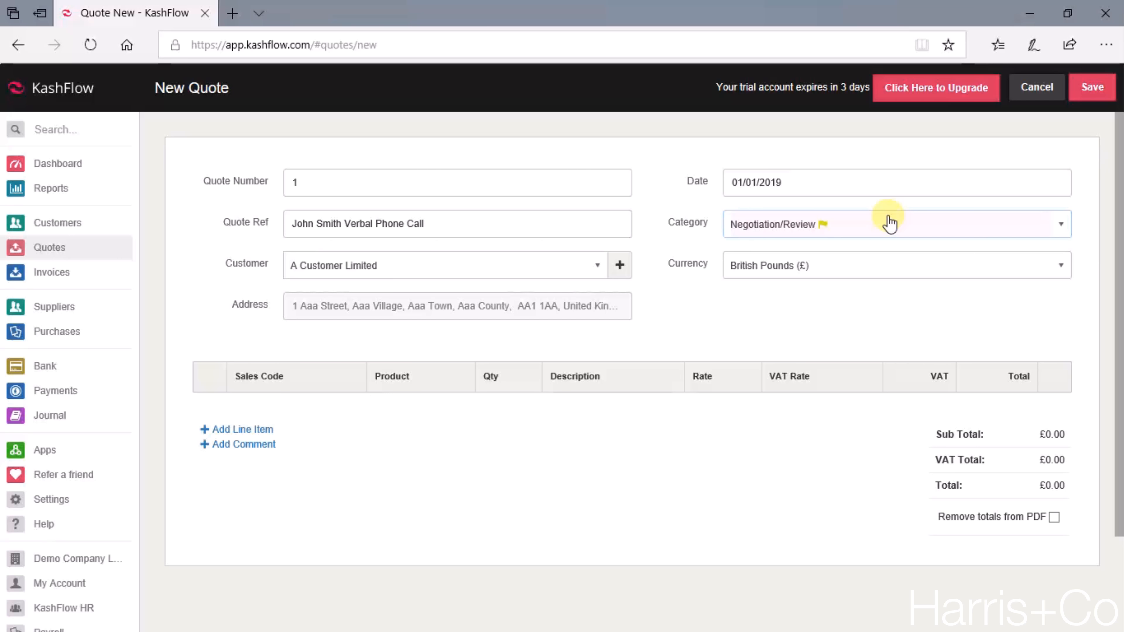
{"action": "left_click", "coordinate": [872, 224]}
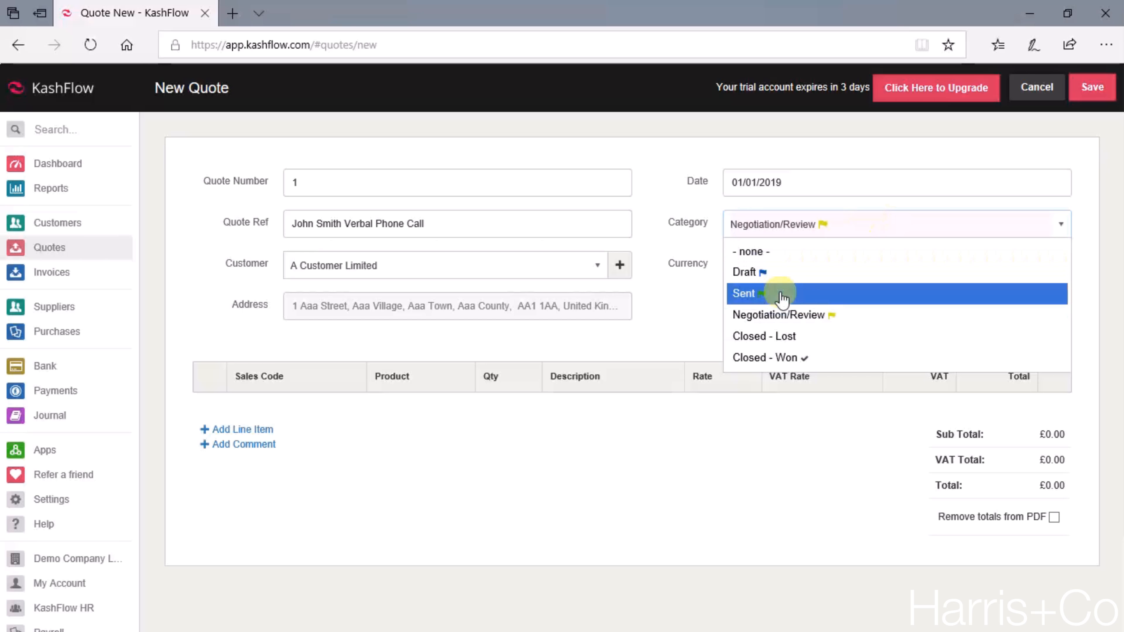
{"action": "left_click", "coordinate": [765, 315]}
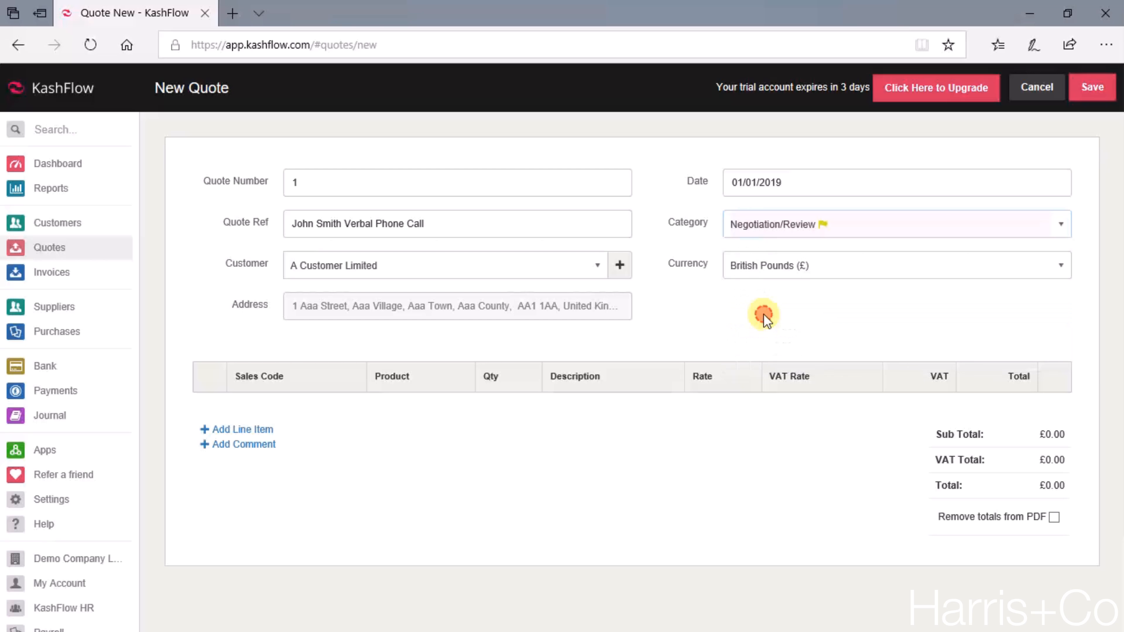
Step: Add a line item for 10 "Calculators" at a rate of 5 under the sale of goods code
{"action": "left_click", "coordinate": [242, 430]}
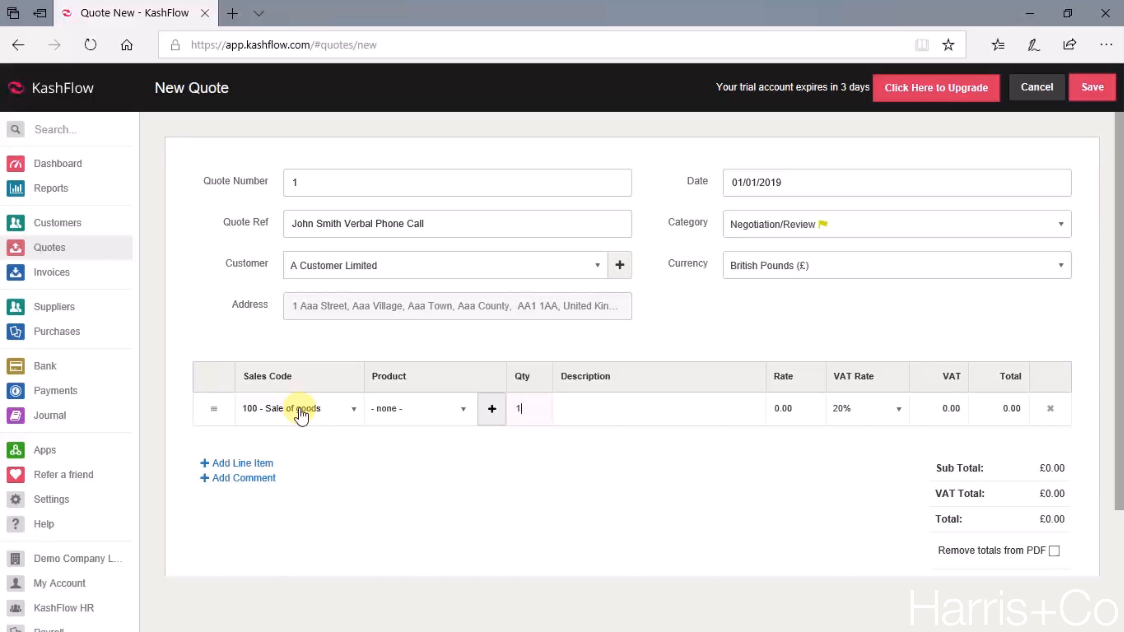
{"action": "type", "text": "0Ca"}
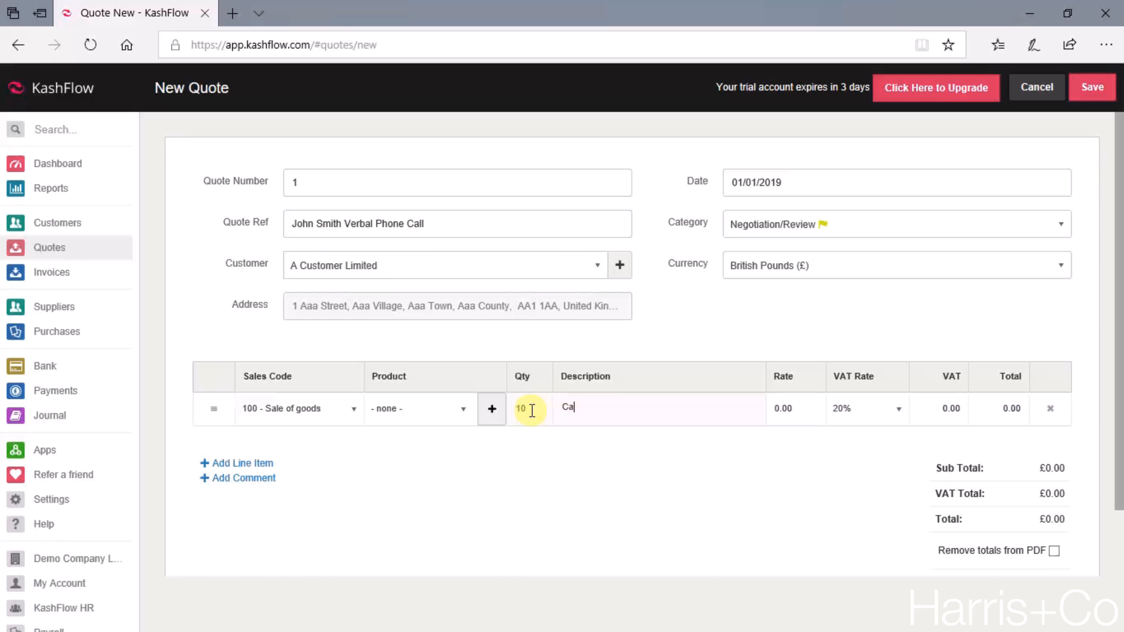
{"action": "type", "text": "lculators"}
{"action": "key", "text": "Tab"}
{"action": "type", "text": "5"}
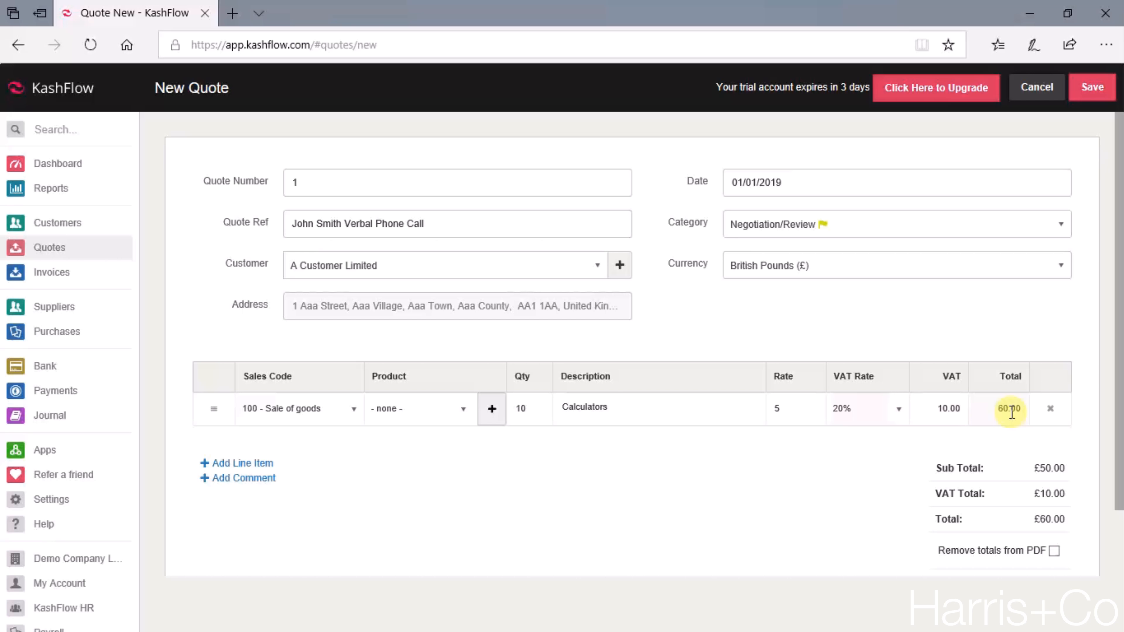
Step: Add a second line item with sales code 190 - Shipping, description "Standard Shipping" and a rate of 5
{"action": "left_click", "coordinate": [239, 464]}
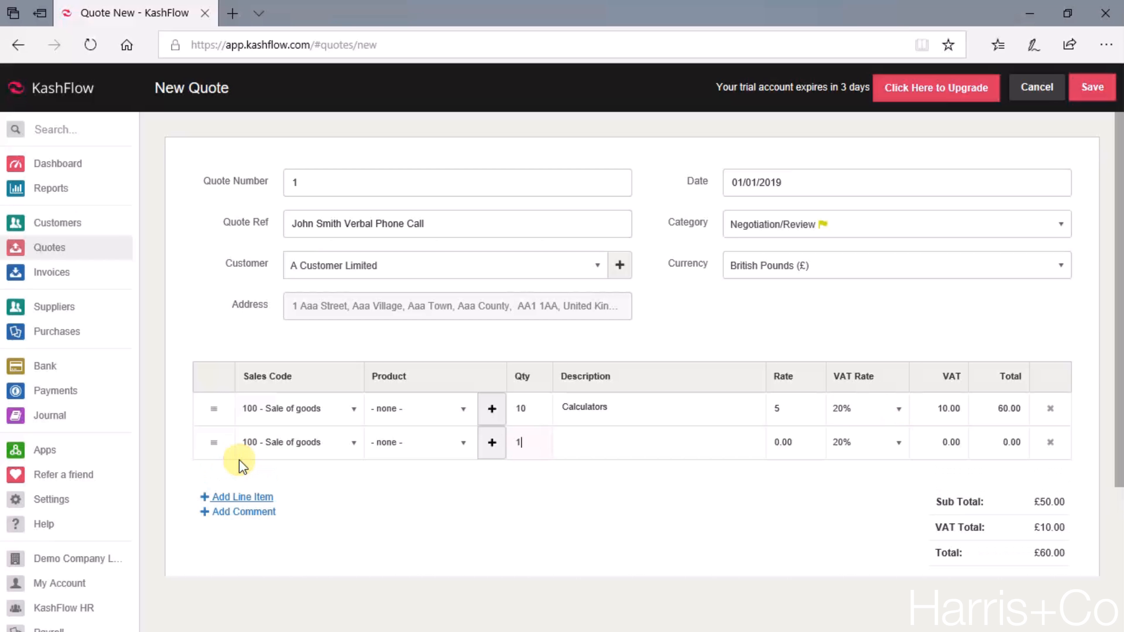
{"action": "left_click", "coordinate": [283, 444]}
{"action": "left_click", "coordinate": [302, 296]}
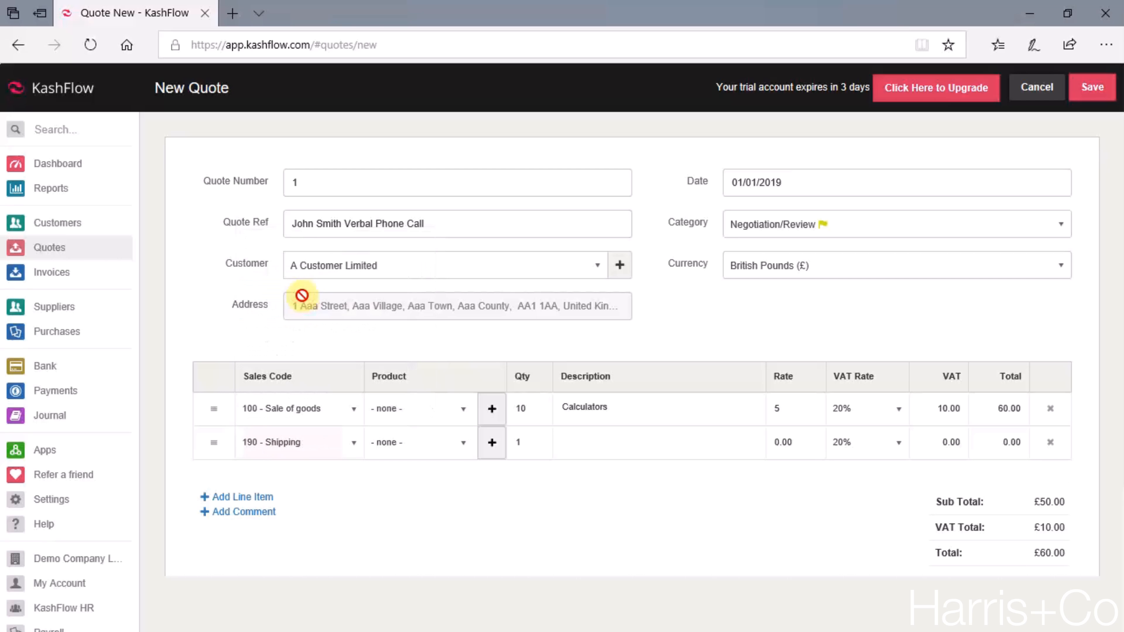
{"action": "left_click", "coordinate": [610, 441]}
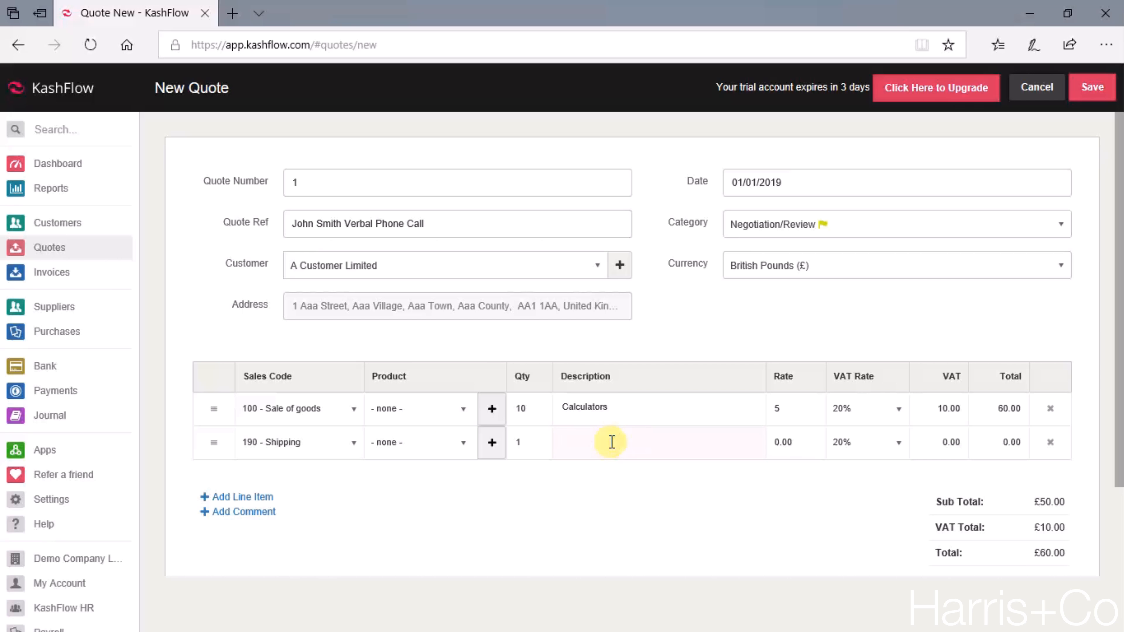
{"action": "type", "text": "Standard Shipping"}
{"action": "key", "text": "Tab"}
{"action": "type", "text": "5"}
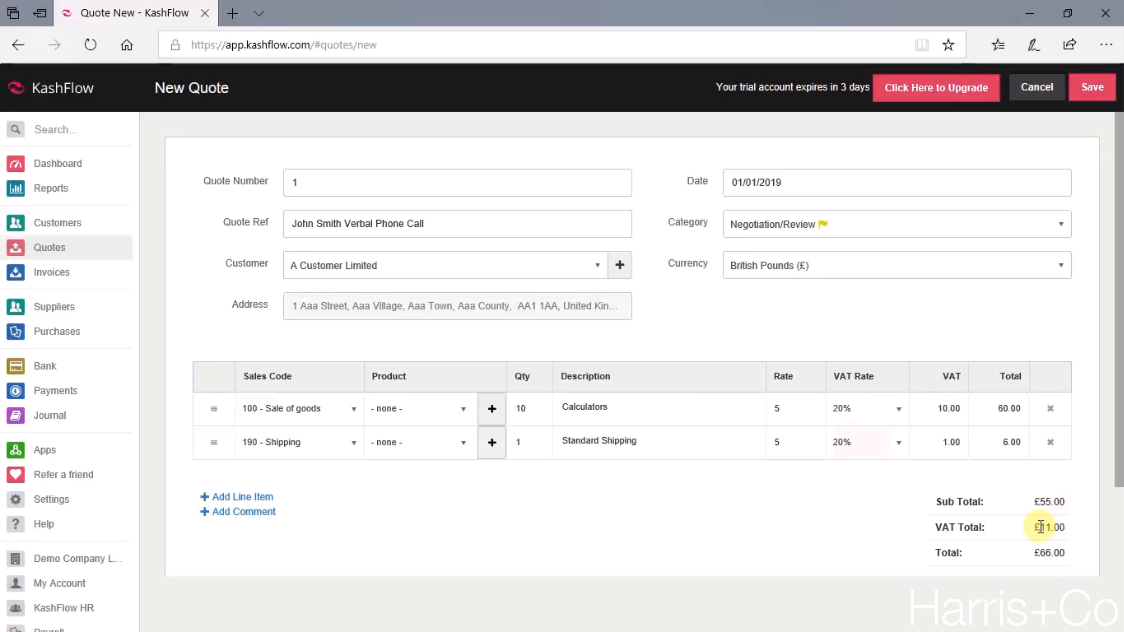
Step: Add the comment "Nice to speak to you earlier, hope to do business soon :)" below the line items and save the quote
{"action": "left_click", "coordinate": [264, 512]}
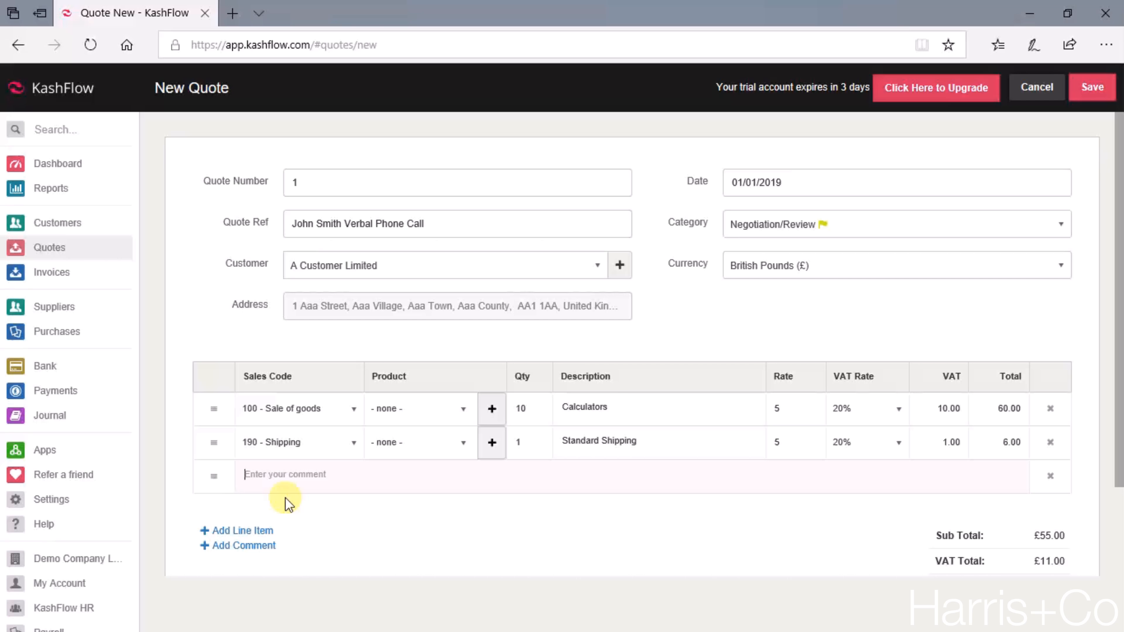
{"action": "type", "text": "Nice to speak to you earlier, hope"}
{"action": "type", "text": "to "}
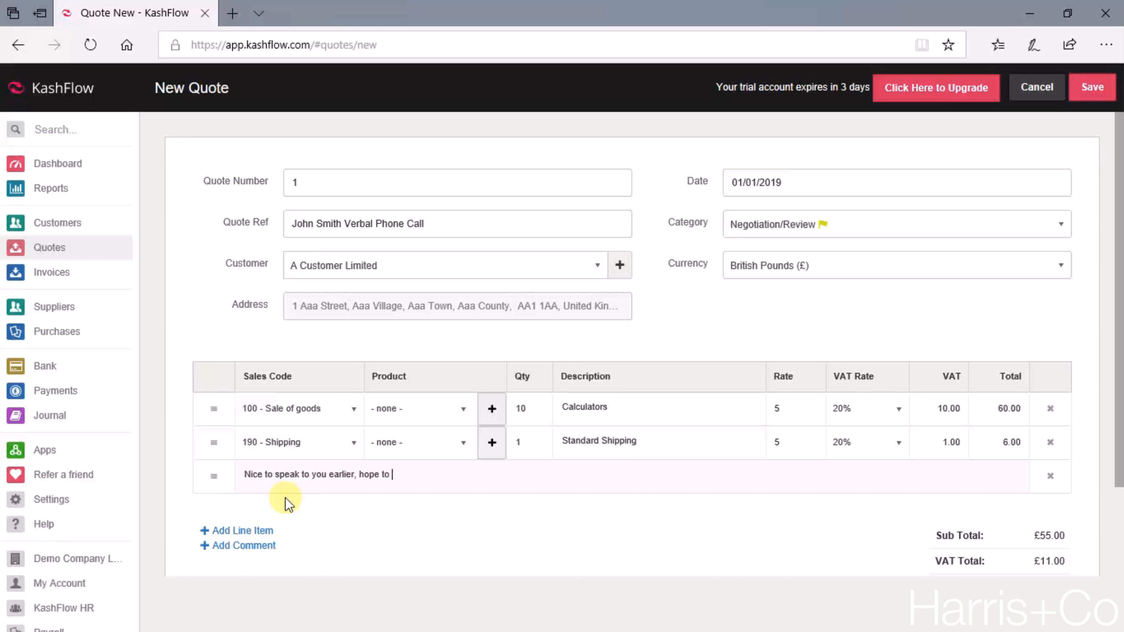
{"action": "type", "text": "do buisness soon :)"}
{"action": "left_click", "coordinate": [1088, 88]}
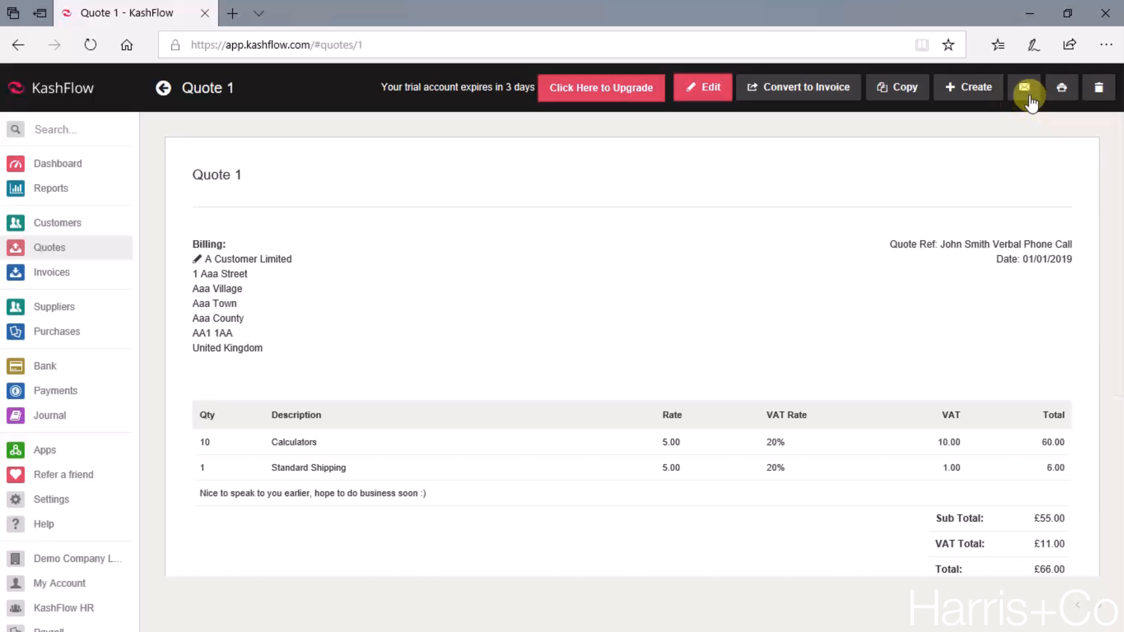
Step: Email the saved quote with Quote-1.pdf attached, keeping the prefilled recipient, subject and message
{"action": "left_click", "coordinate": [1047, 94]}
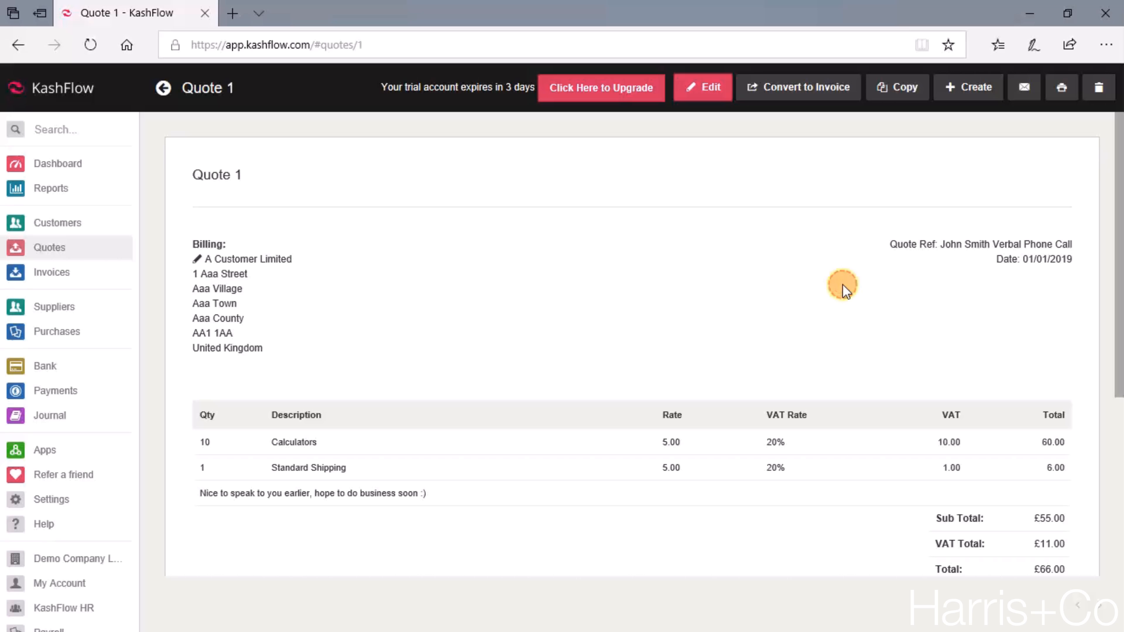
{"action": "scroll", "coordinate": [842, 286], "scroll_direction": "down", "scroll_amount": 4}
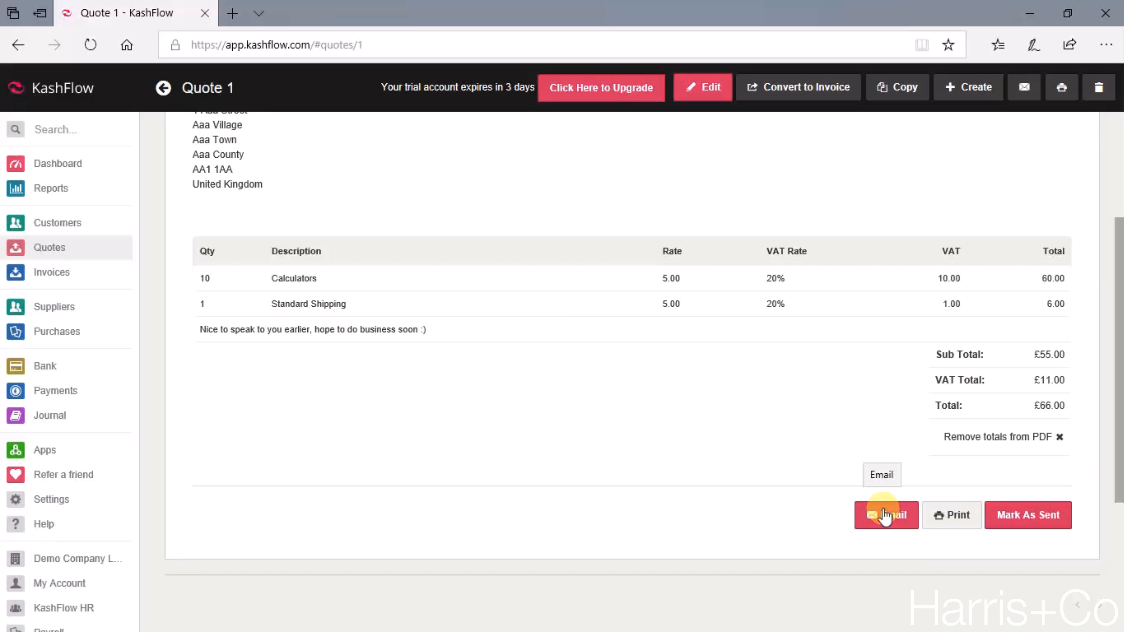
{"action": "left_click", "coordinate": [883, 515]}
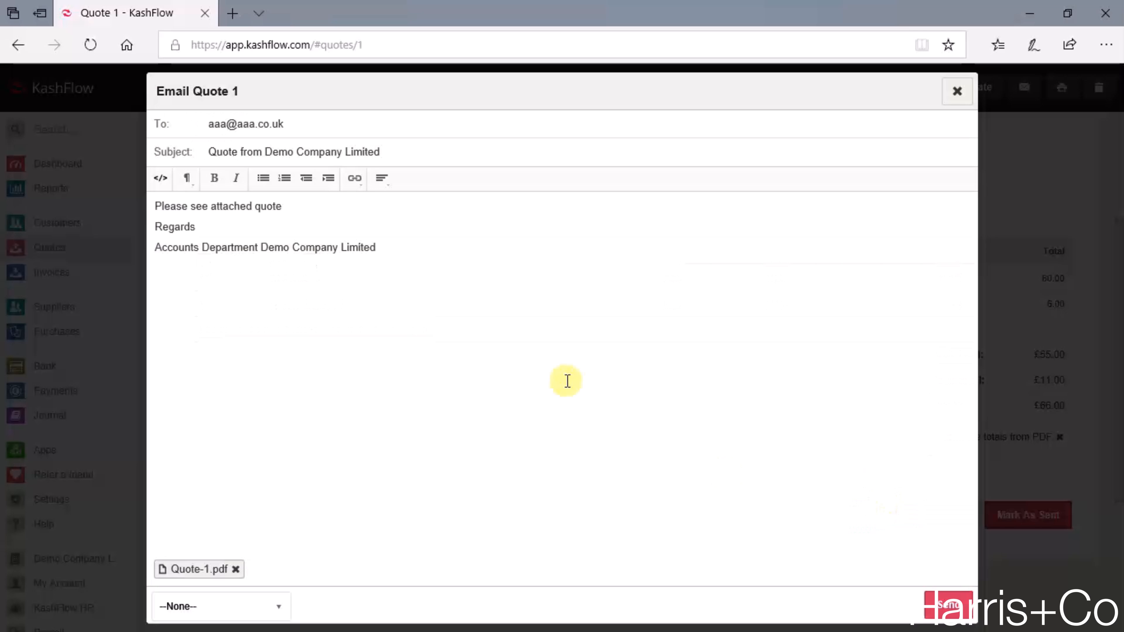
{"action": "left_click_drag", "start_coordinate": [294, 125], "coordinate": [139, 166]}
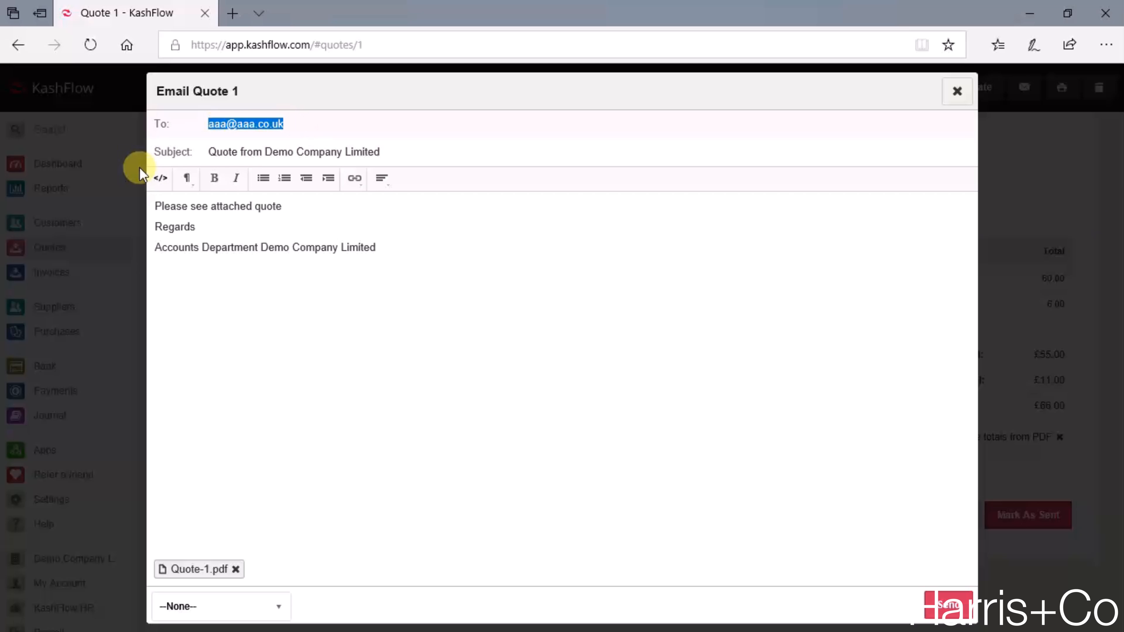
{"action": "left_click", "coordinate": [411, 151]}
{"action": "left_click_drag", "start_coordinate": [412, 152], "coordinate": [88, 95]}
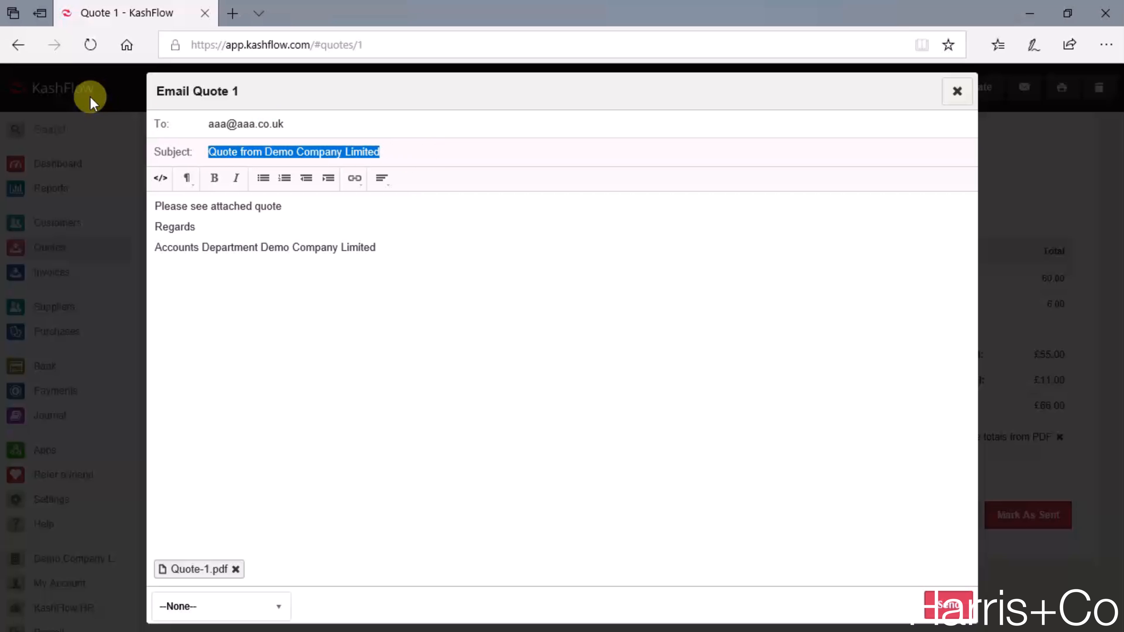
{"action": "left_click_drag", "start_coordinate": [427, 249], "coordinate": [118, 173]}
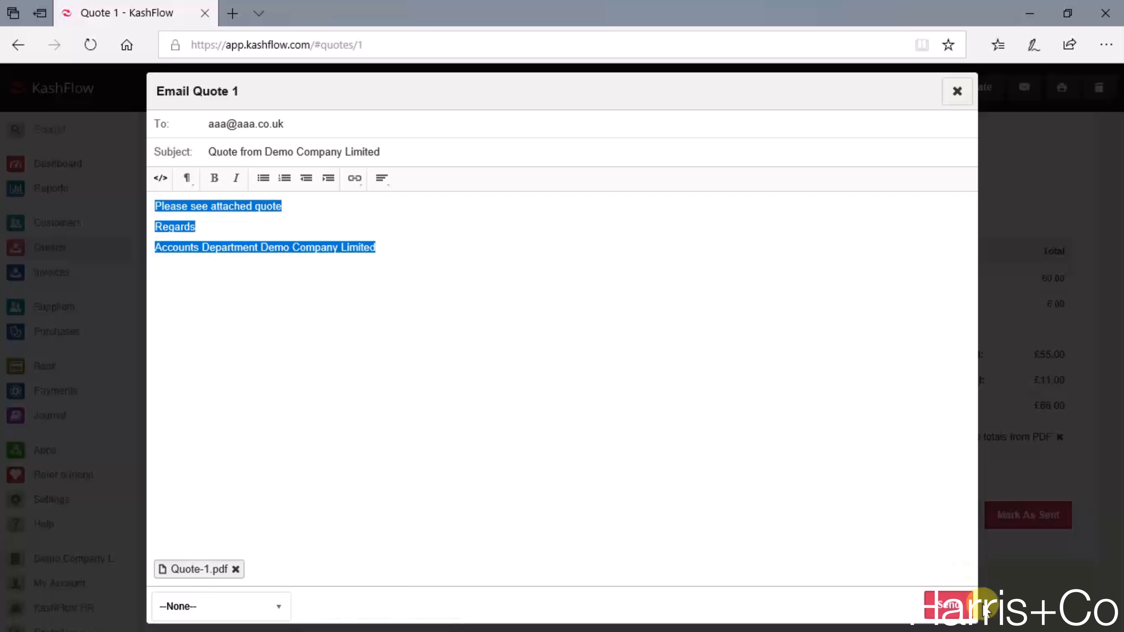
{"action": "left_click", "coordinate": [965, 615]}
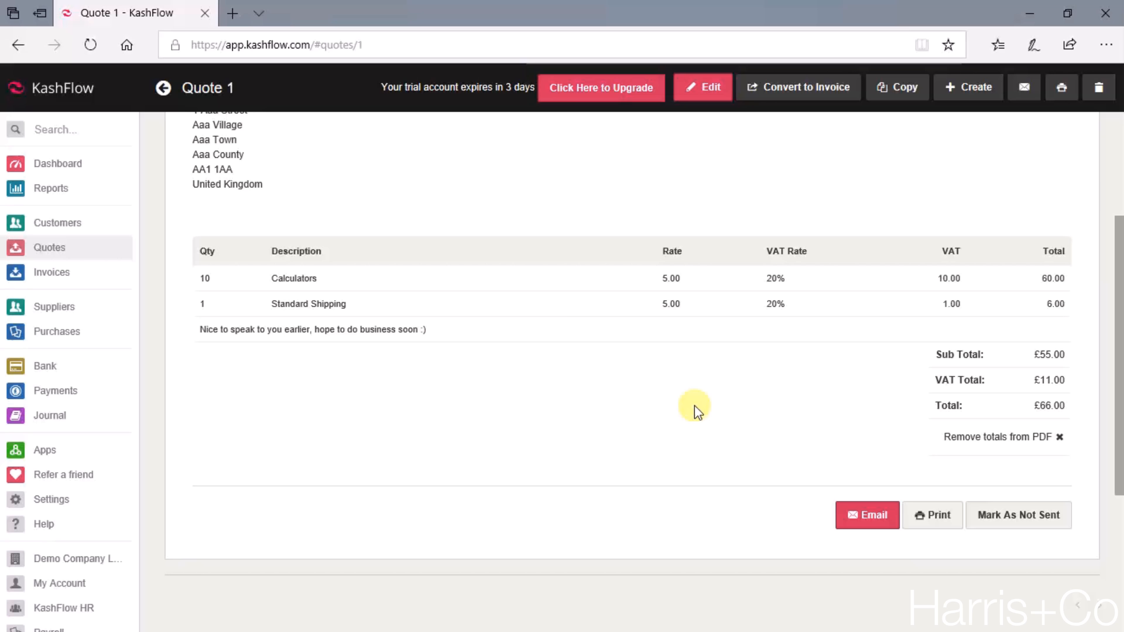
Step: Open the printable version of the quote and review its header details, line items and totals
{"action": "left_click", "coordinate": [936, 519]}
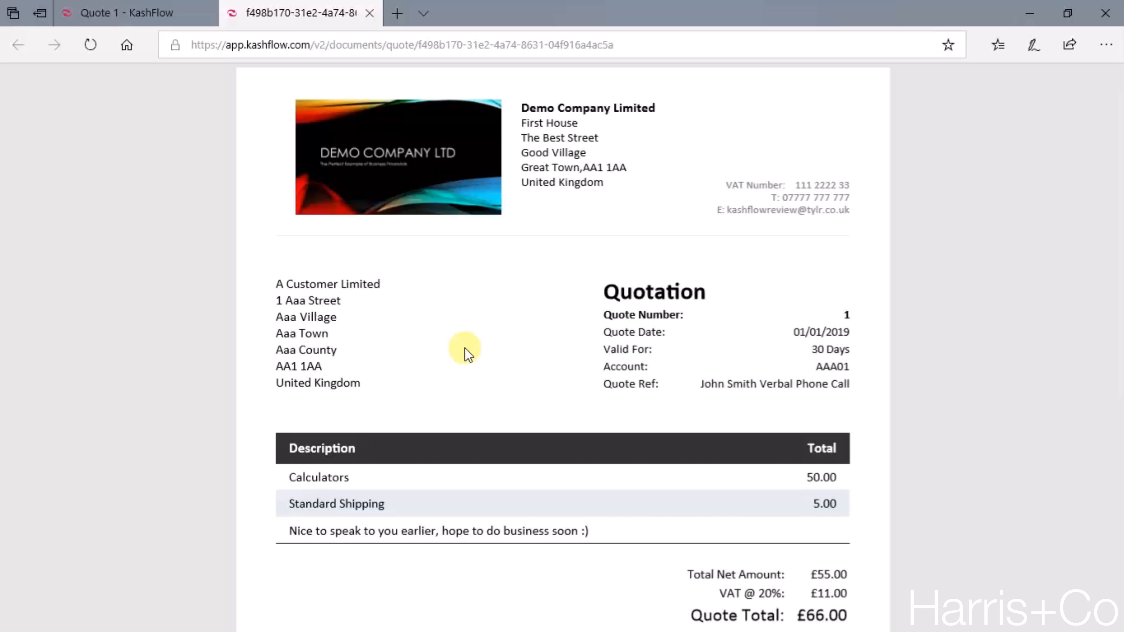
{"action": "scroll", "coordinate": [468, 354], "scroll_direction": "down", "scroll_amount": 1}
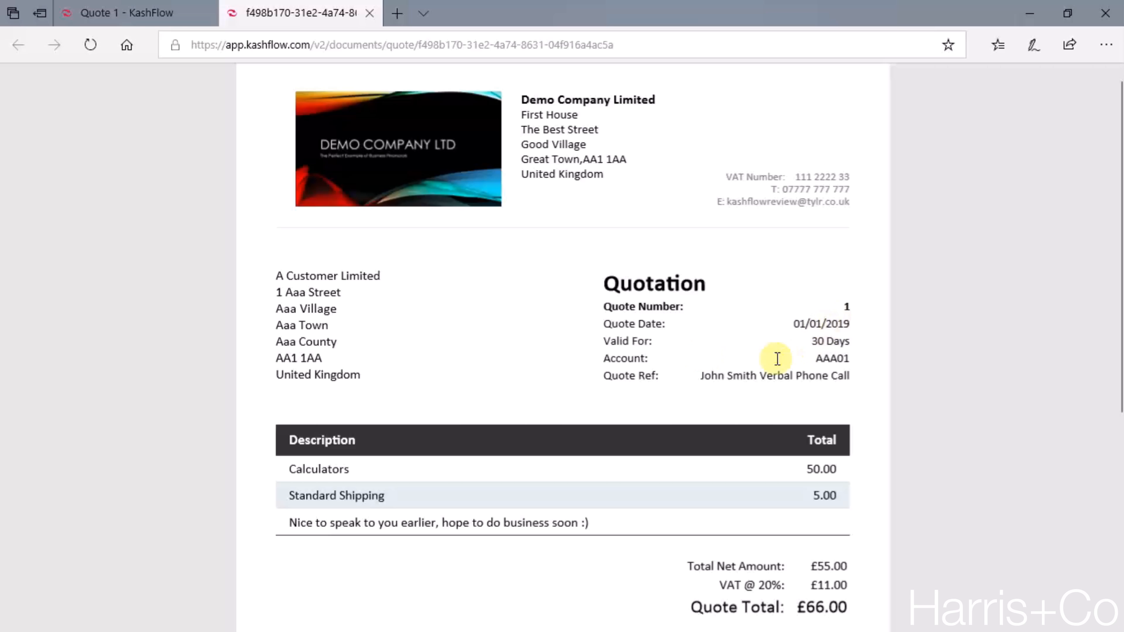
{"action": "scroll", "coordinate": [695, 489], "scroll_direction": "down", "scroll_amount": 8}
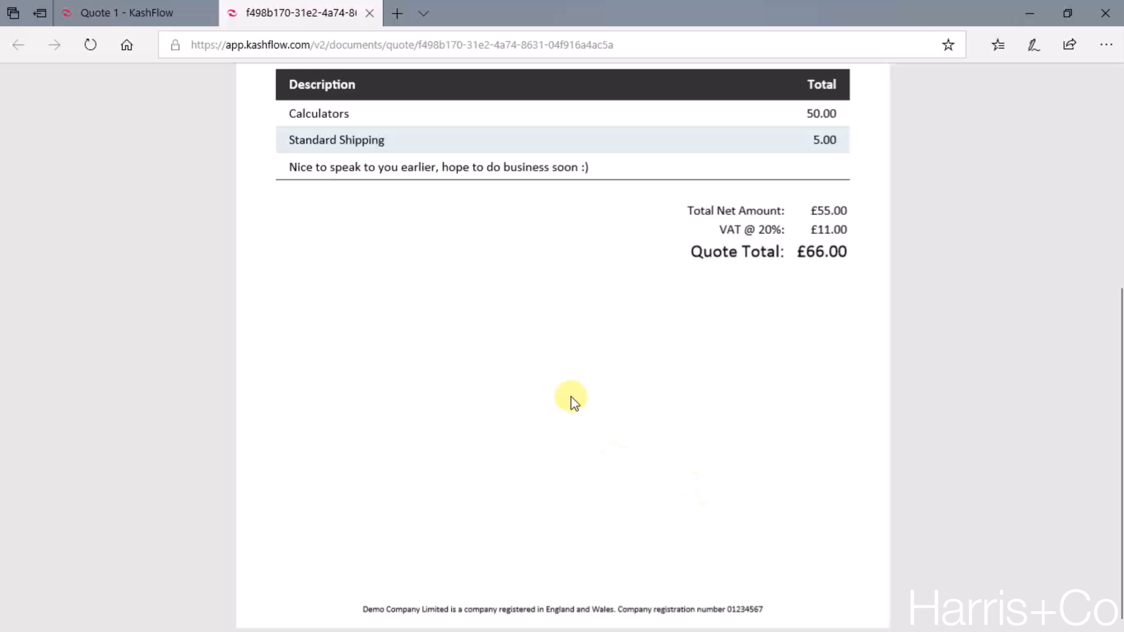
{"action": "scroll", "coordinate": [571, 398], "scroll_direction": "up", "scroll_amount": 4}
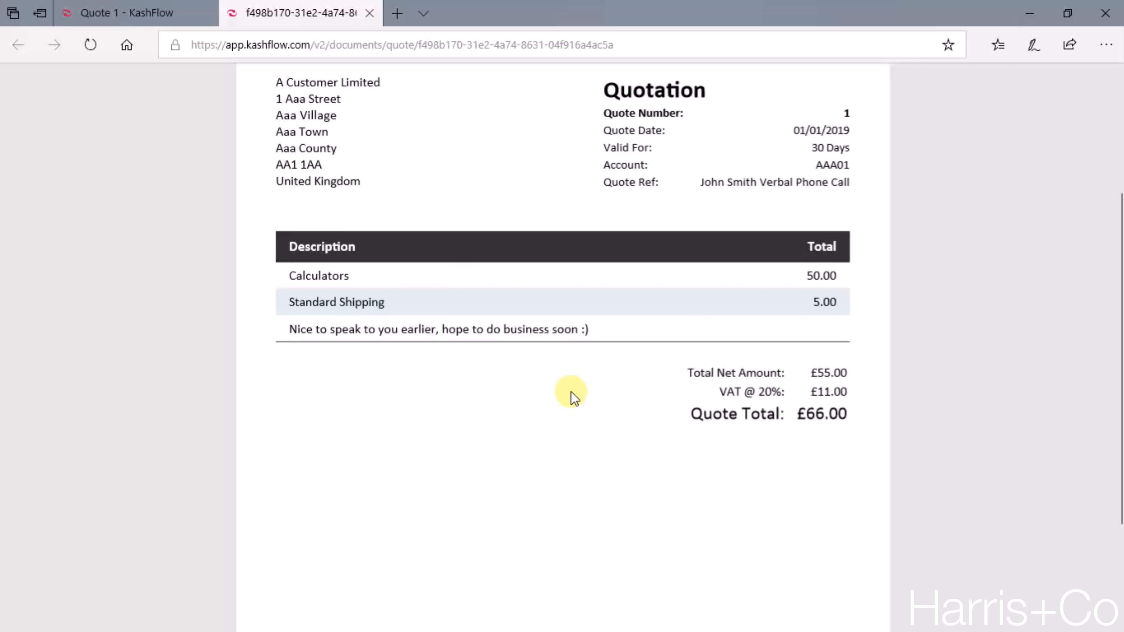